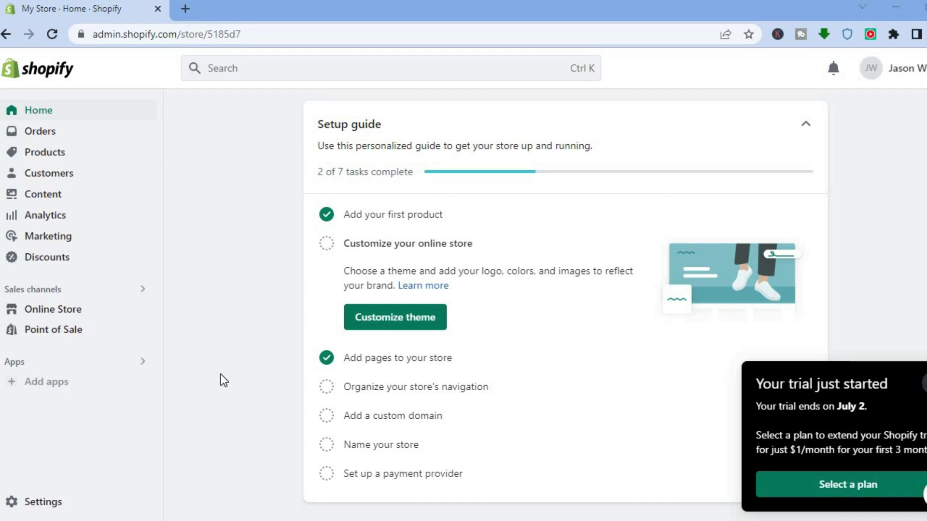
Browse the Add apps recommendations and open the Shopify App Store in a new tab
click(82, 383)
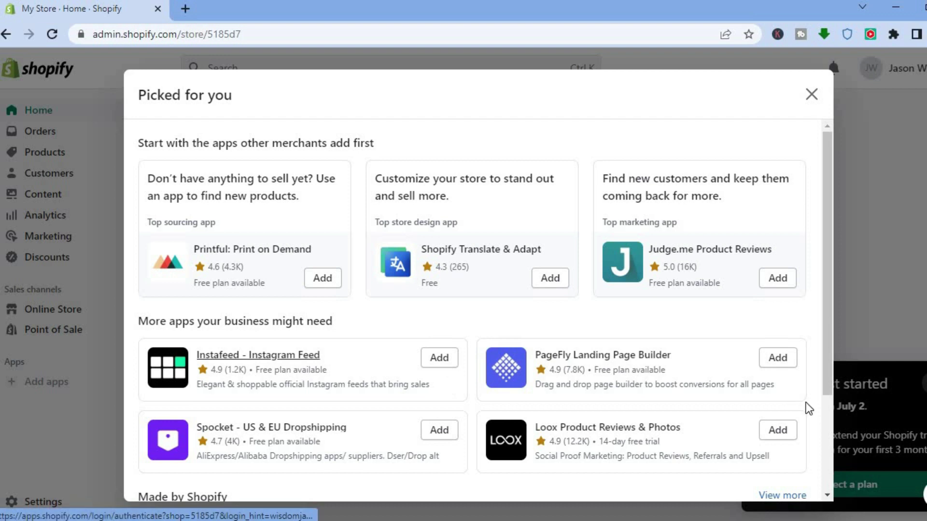
drag(827, 356, 830, 437)
scroll(830, 432, down, 3)
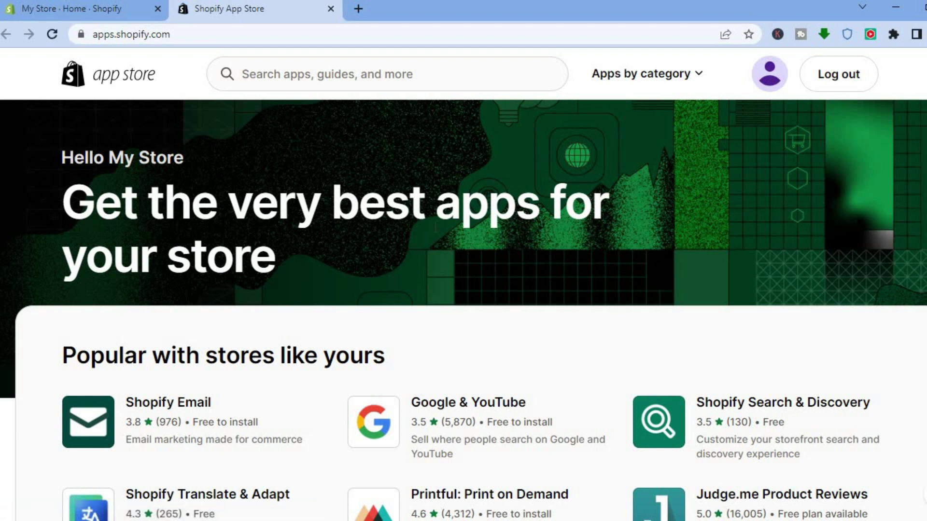
Search the App Store for 'cartbot' using the recent suggestion
click(344, 80)
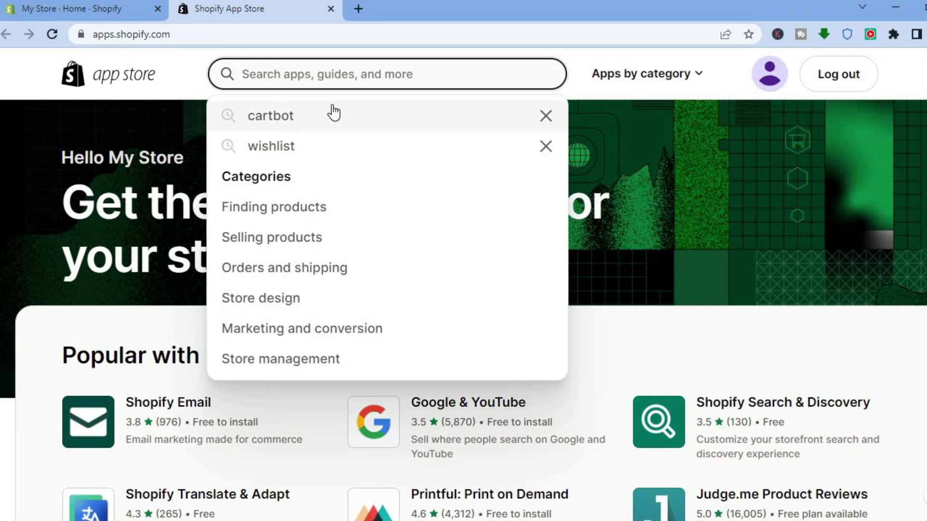
click(321, 121)
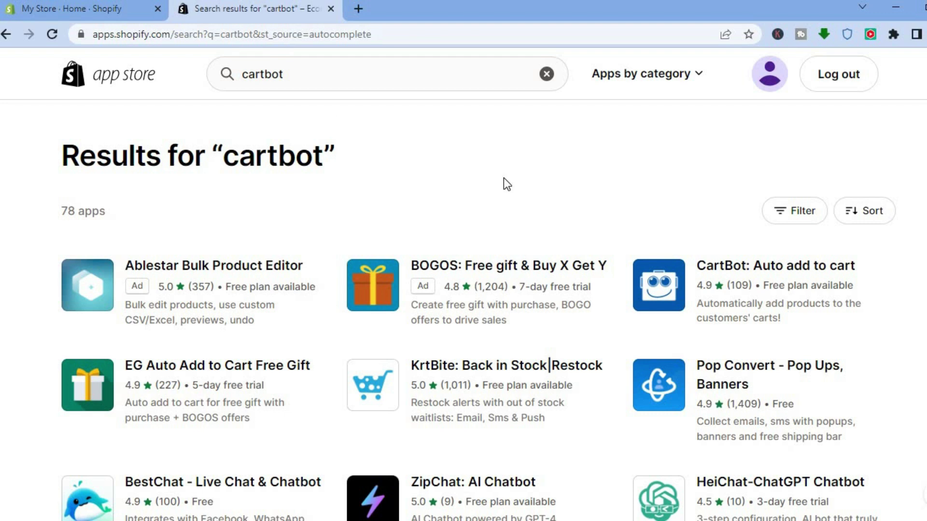
Open the CartBot: Auto add to cart listing and review its Free and $5.99/month Premium plans
click(760, 266)
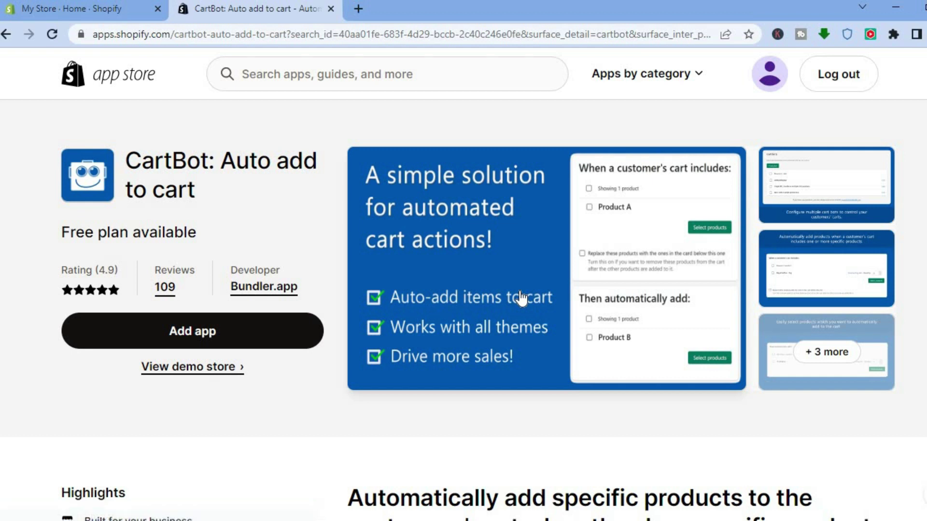
scroll(463, 290, down, 8)
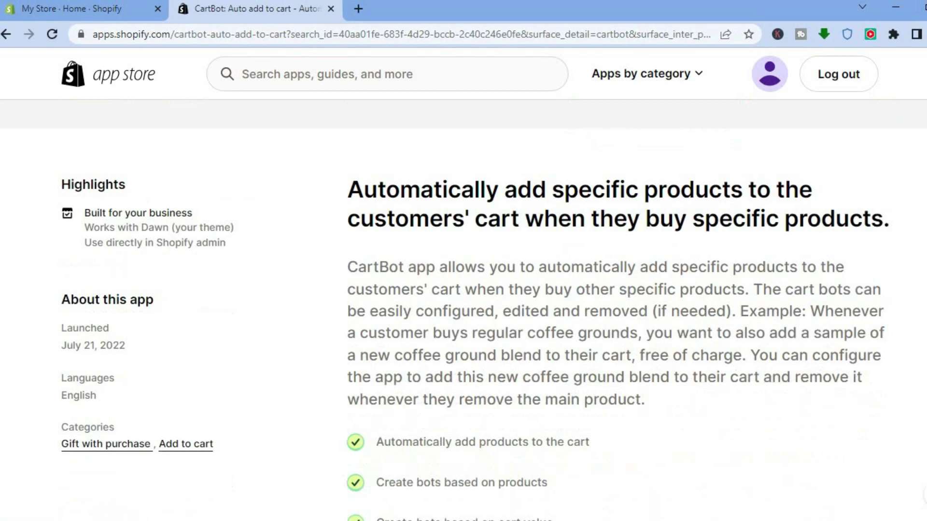
scroll(464, 290, down, 10)
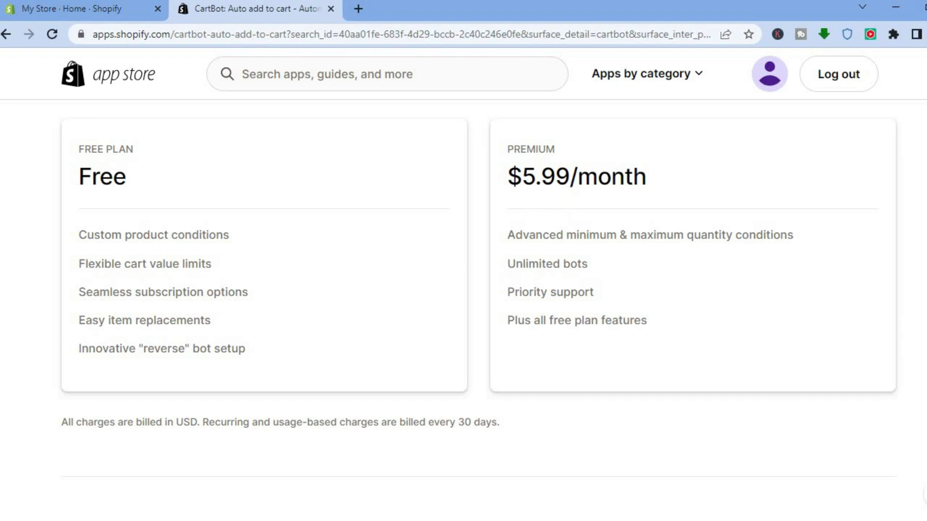
scroll(463, 309, up, 15)
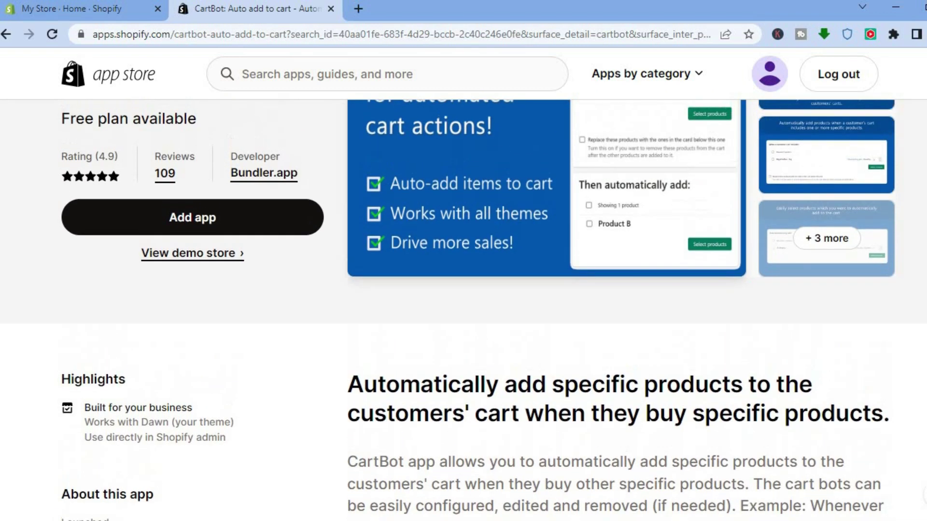
scroll(571, 213, up, 1)
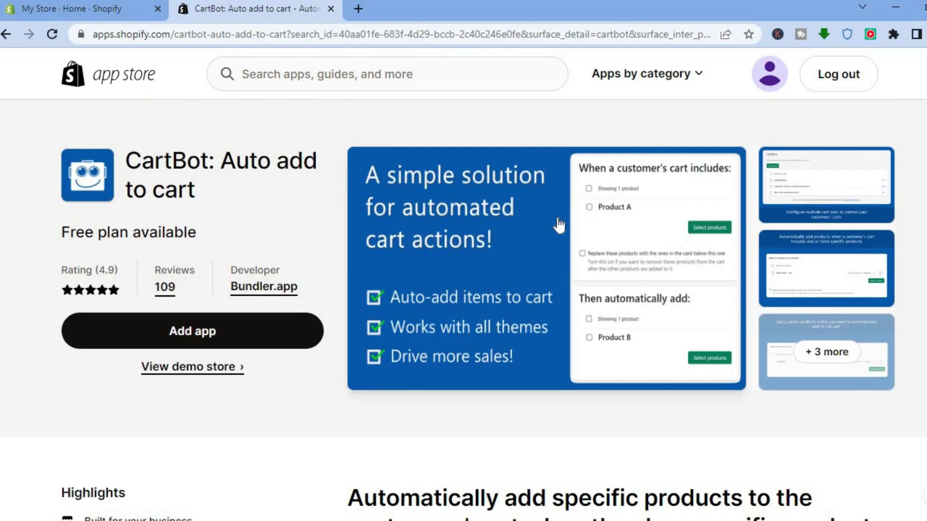
Add and install the CartBot app on My Store
click(181, 333)
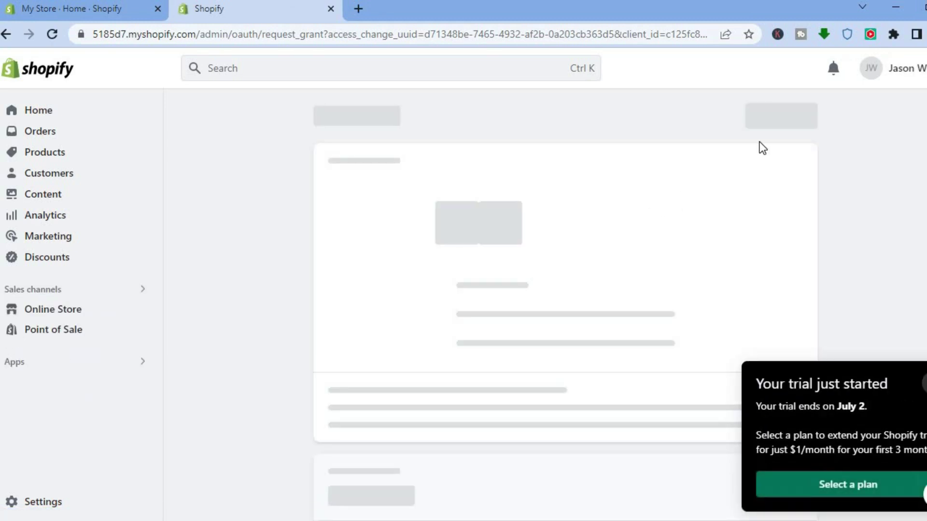
click(773, 118)
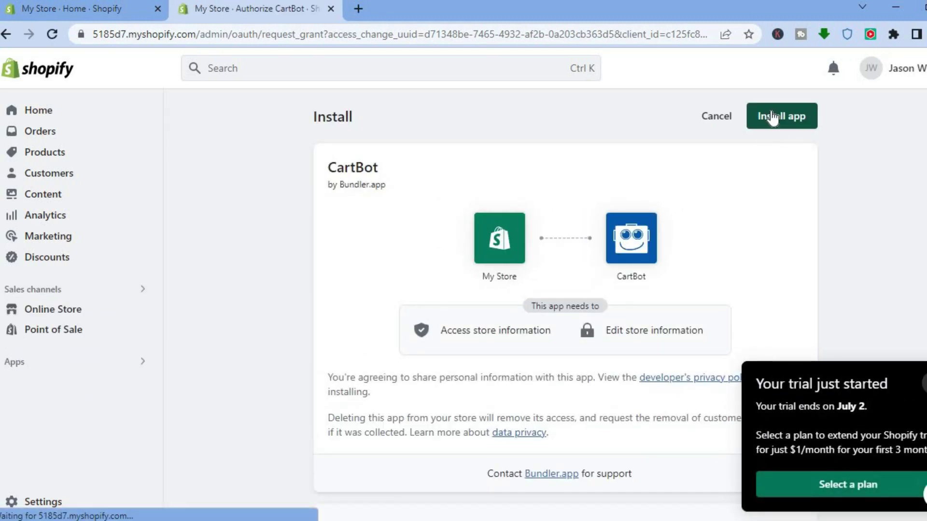
click(771, 114)
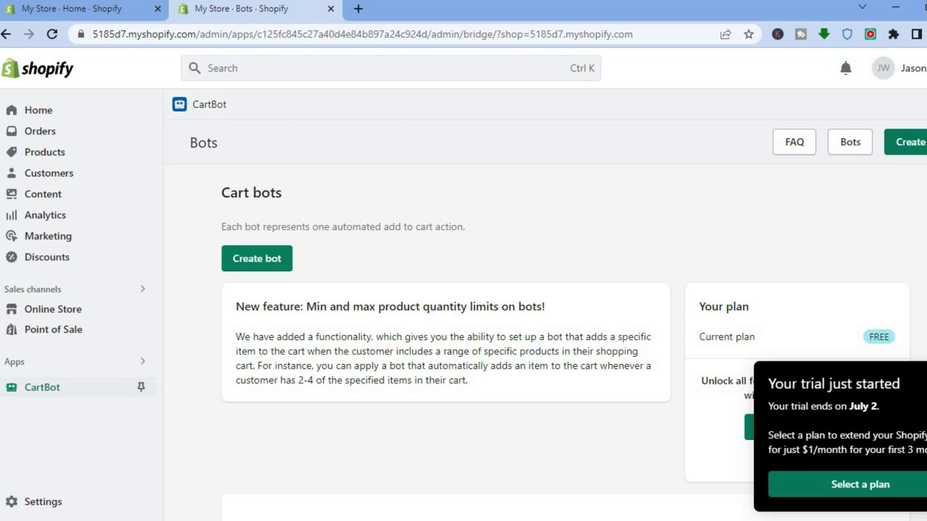
Start a new cart bot, prefilled as 'Auto add to cart bot', Active, priority 10
scroll(564, 338, down, 4)
scroll(565, 338, up, 1)
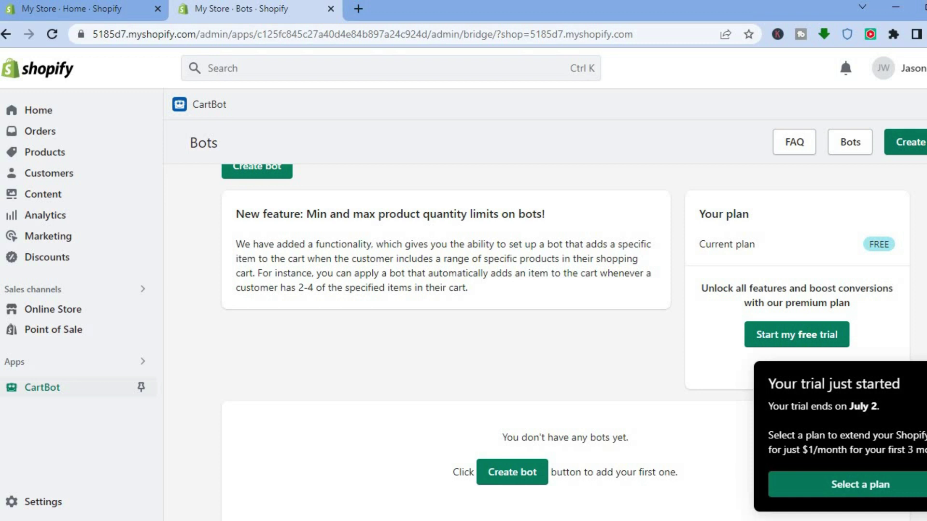
scroll(546, 231, up, 2)
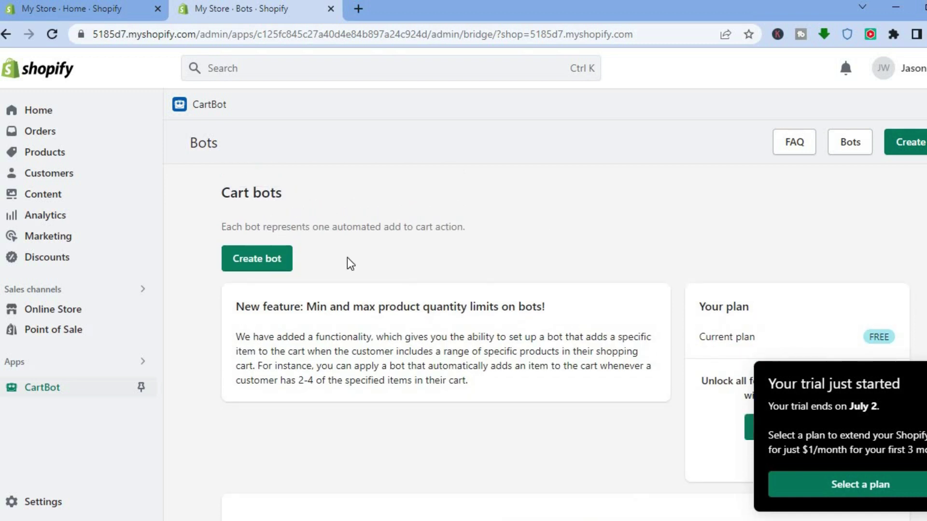
click(277, 251)
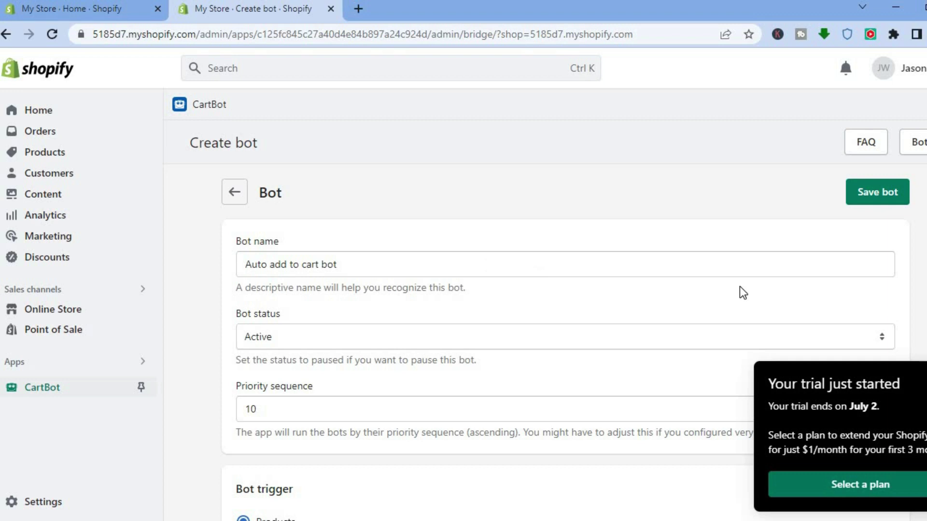
scroll(565, 337, down, 2)
scroll(564, 338, up, 1)
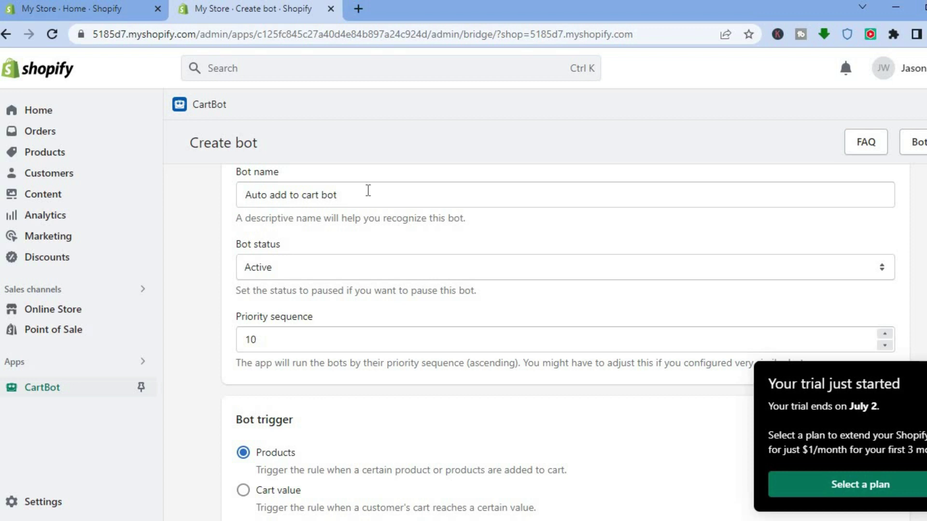
click(337, 264)
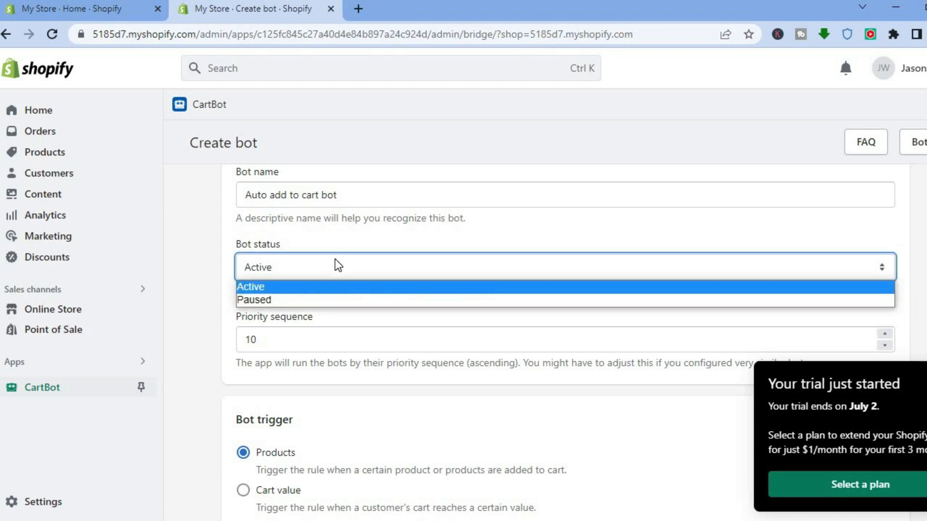
click(338, 265)
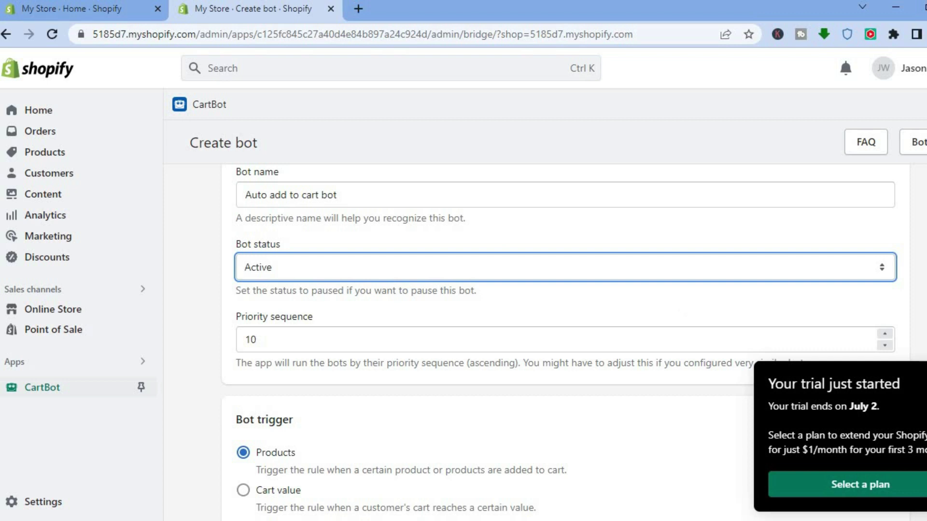
scroll(584, 276, down, 2)
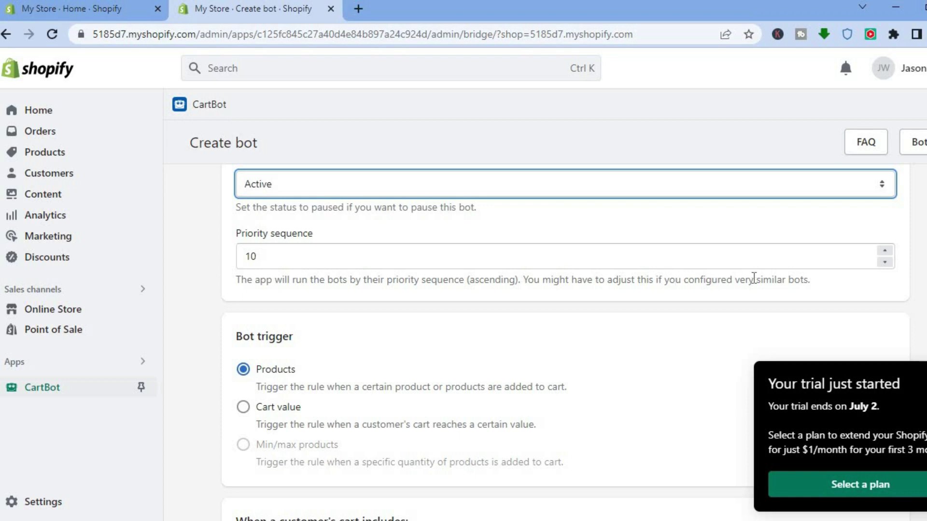
click(704, 257)
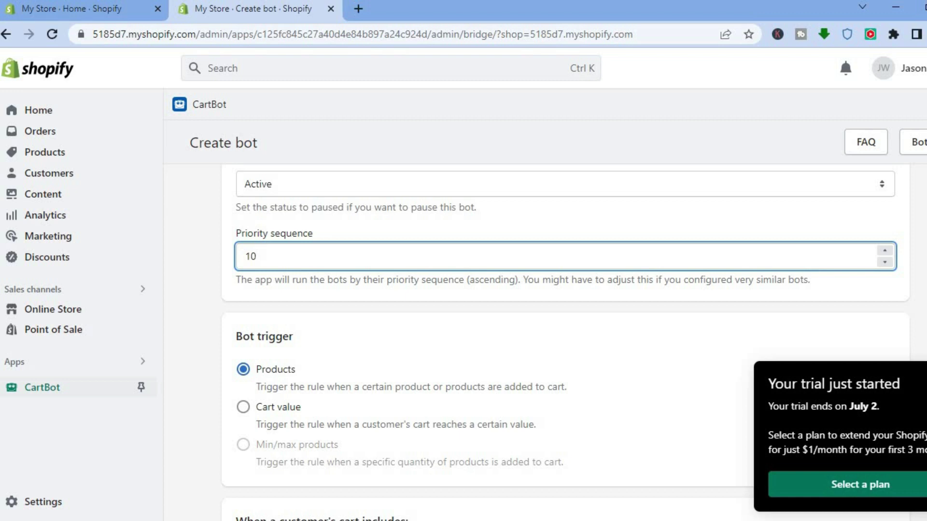
scroll(565, 343, down, 2)
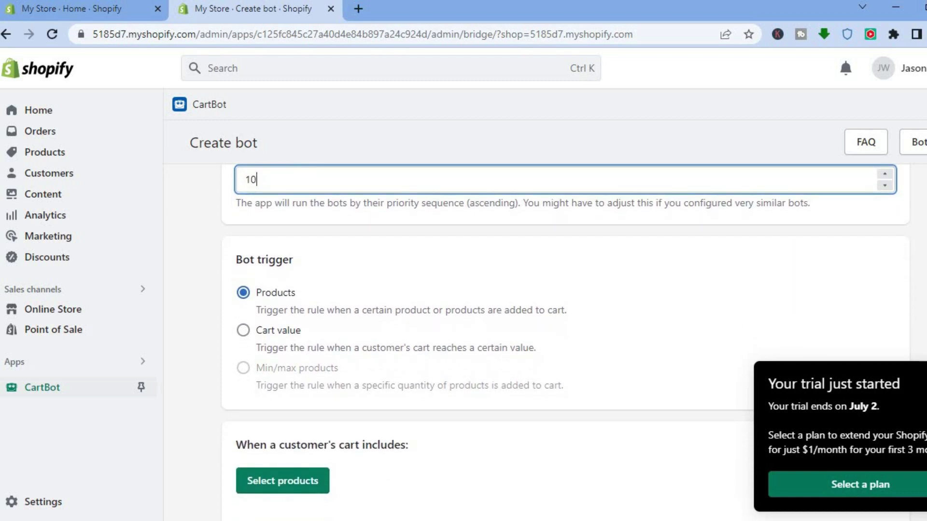
scroll(571, 280, down, 1)
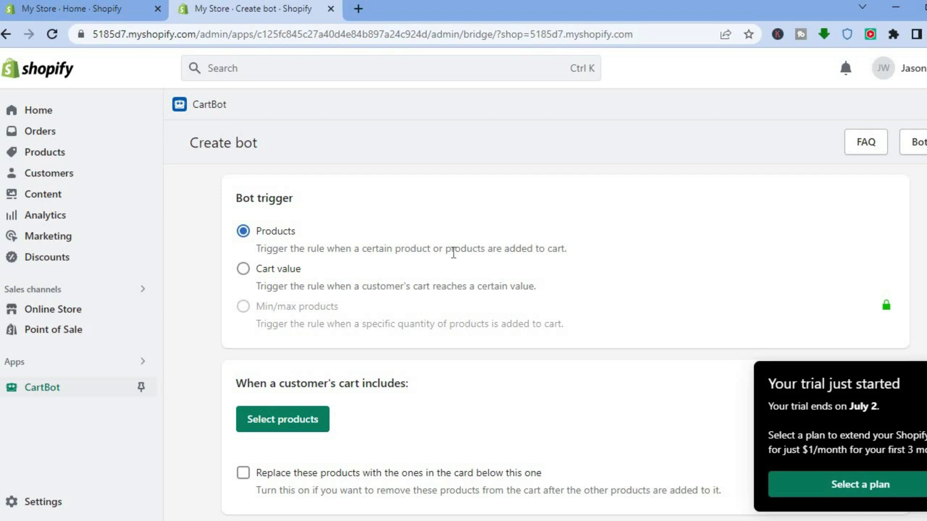
Set the TEST product, quantity 1, as the cart item that triggers the bot
scroll(518, 267, down, 3)
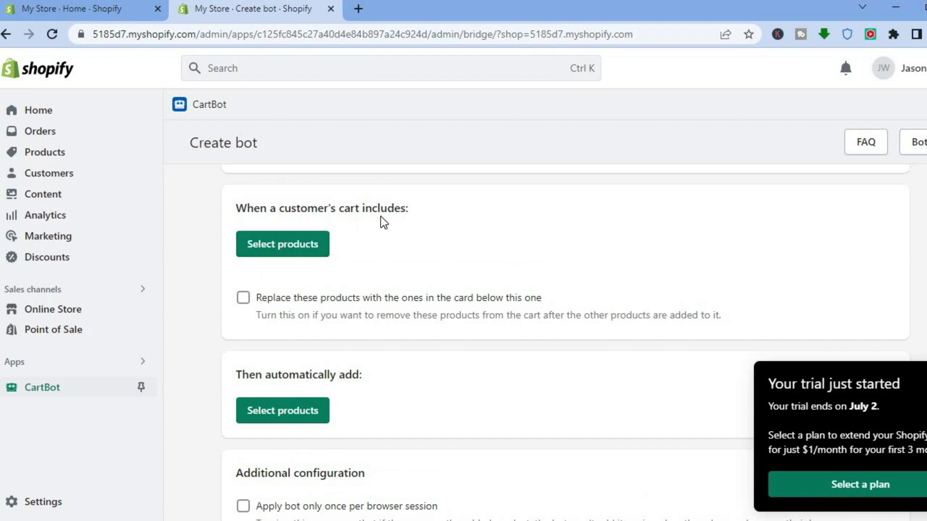
click(305, 250)
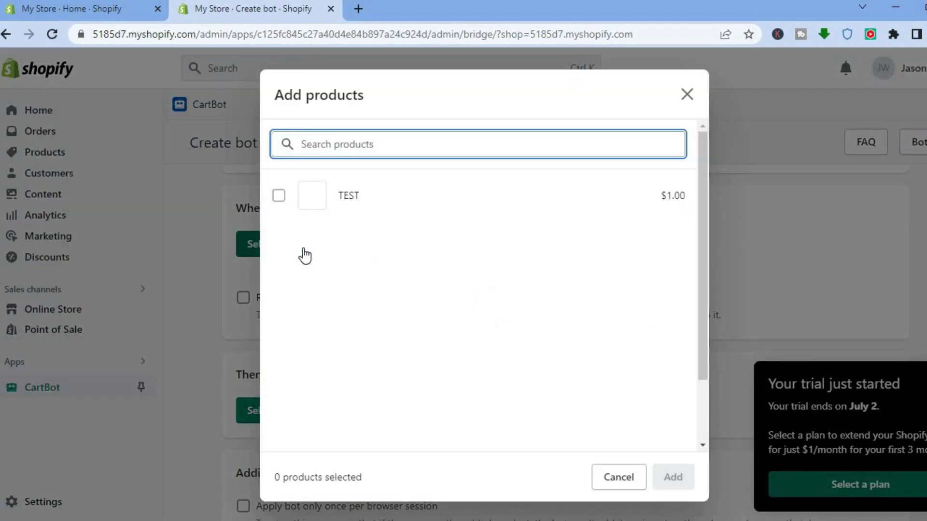
click(278, 195)
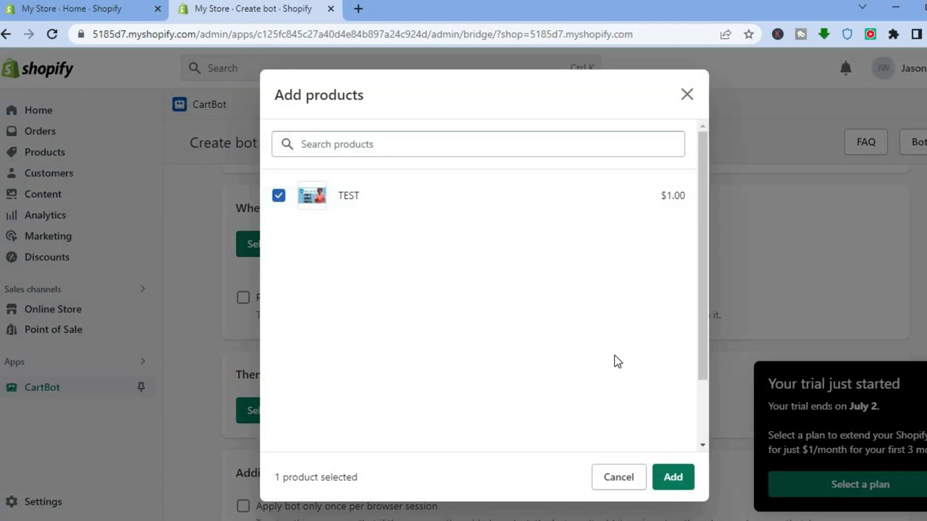
click(681, 479)
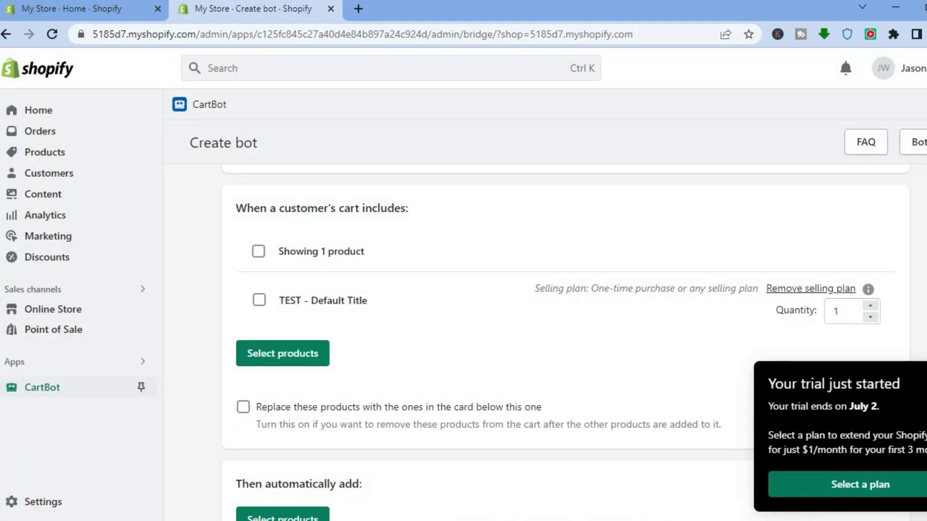
scroll(565, 342, down, 1)
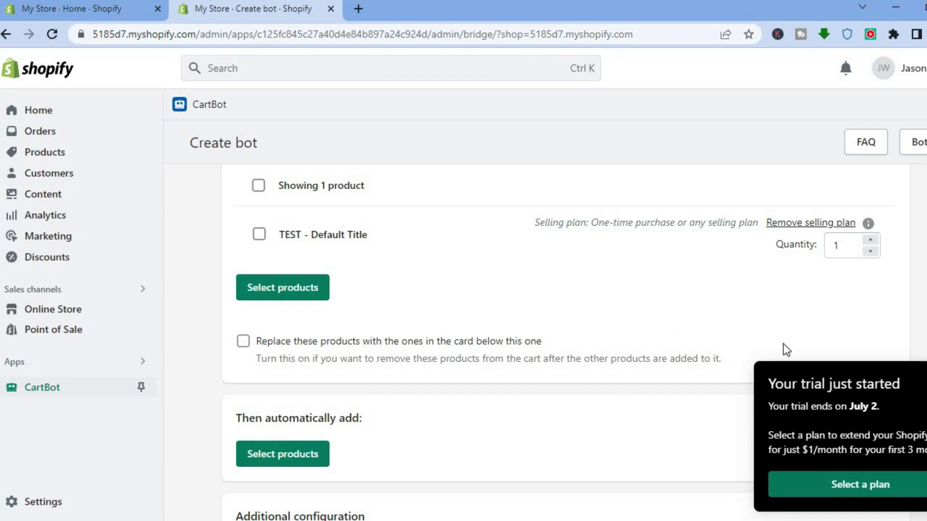
scroll(565, 338, down, 3)
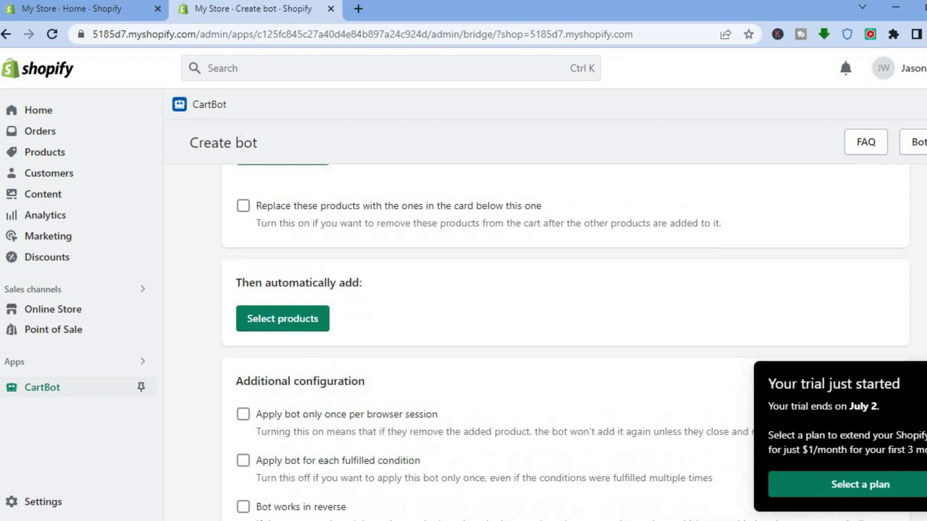
Make the bot automatically add TEST - Default Title at quantity 1
scroll(564, 338, up, 1)
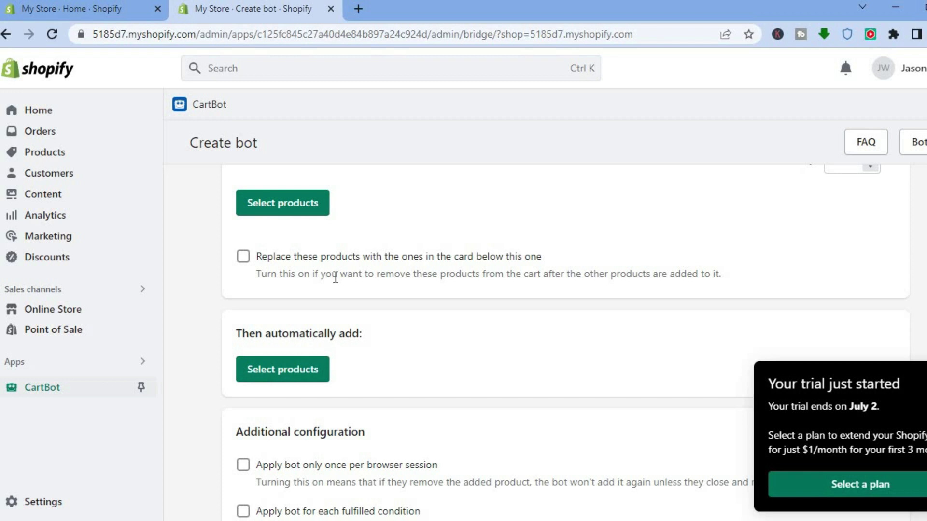
click(294, 377)
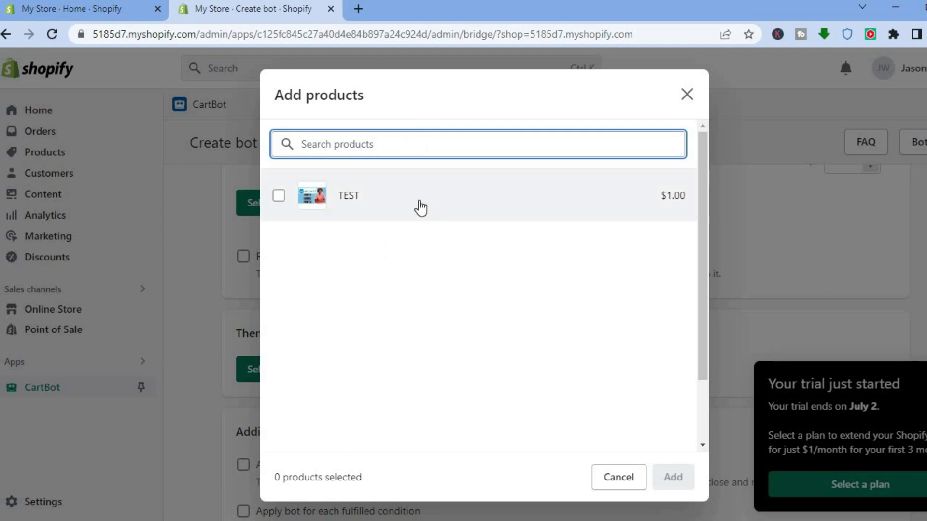
click(280, 201)
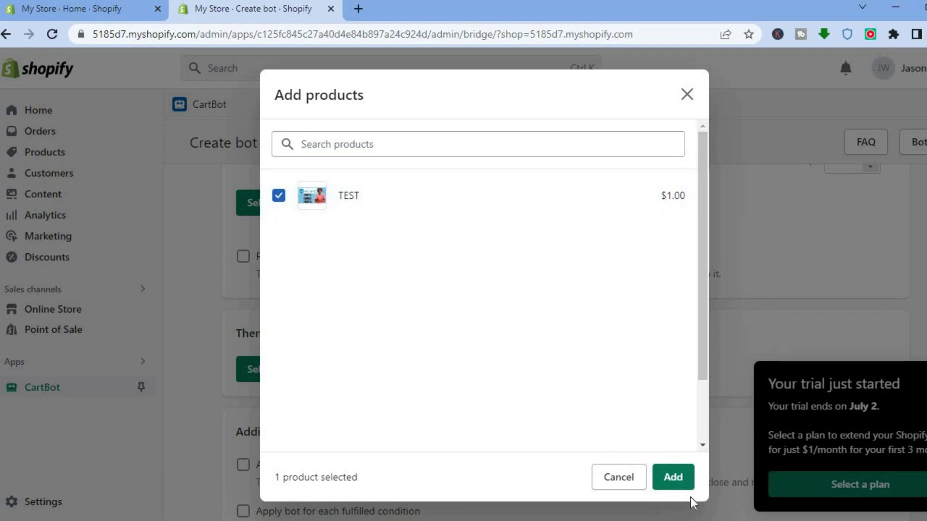
click(676, 479)
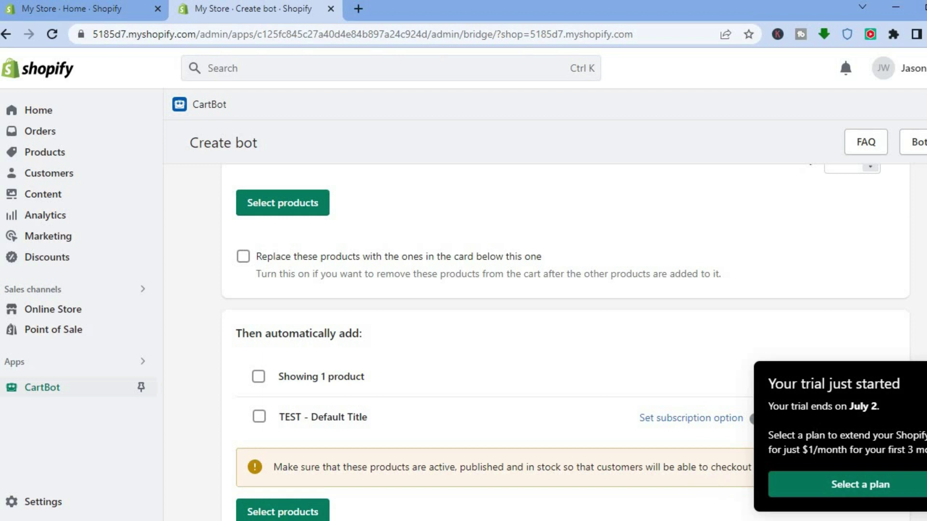
scroll(565, 342, down, 4)
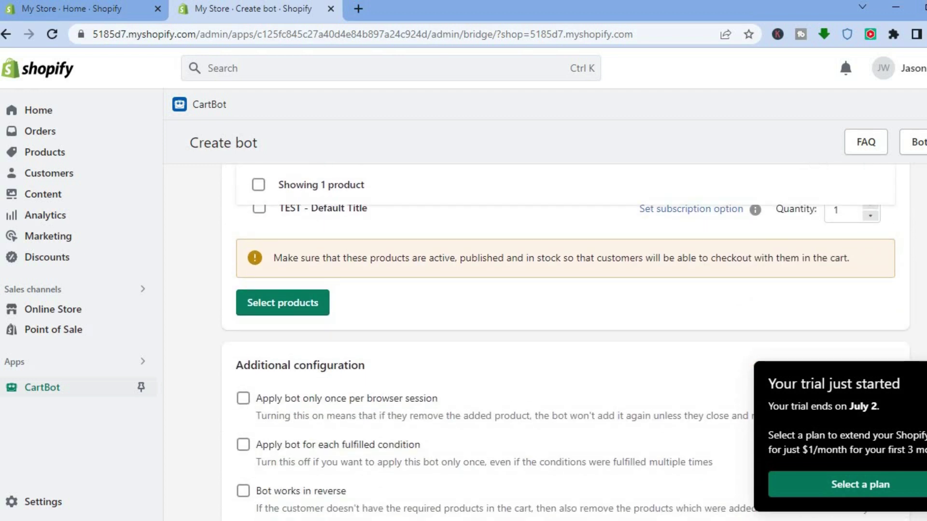
Turn on 'Apply bot only once per browser session' under Additional configuration
scroll(565, 362, down, 3)
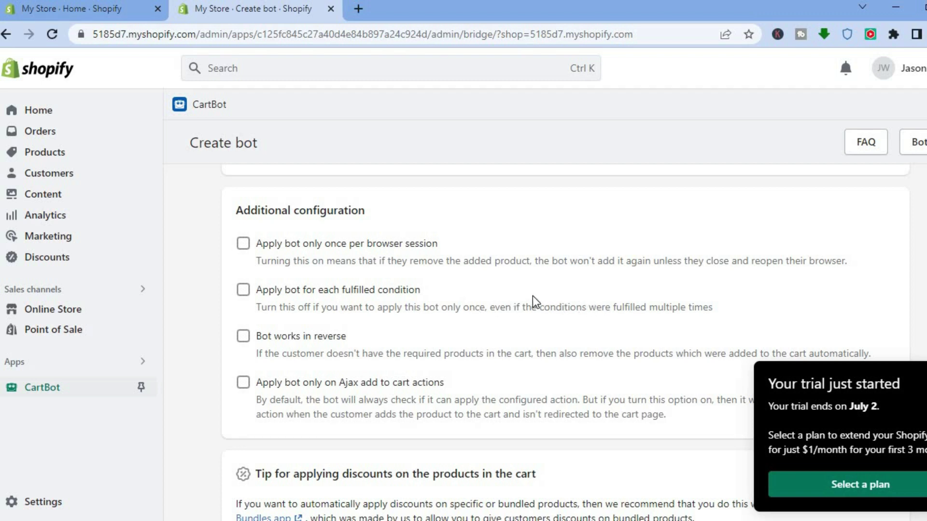
click(244, 244)
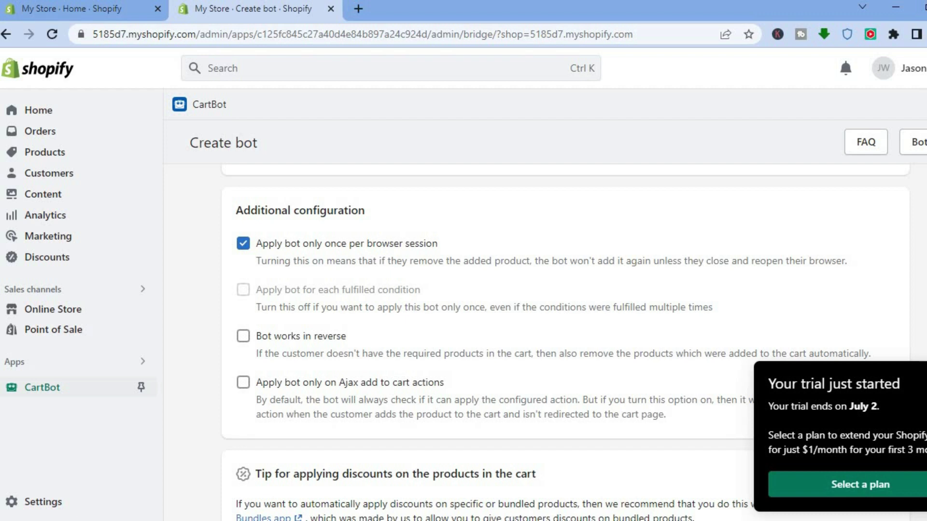
scroll(565, 346, down, 7)
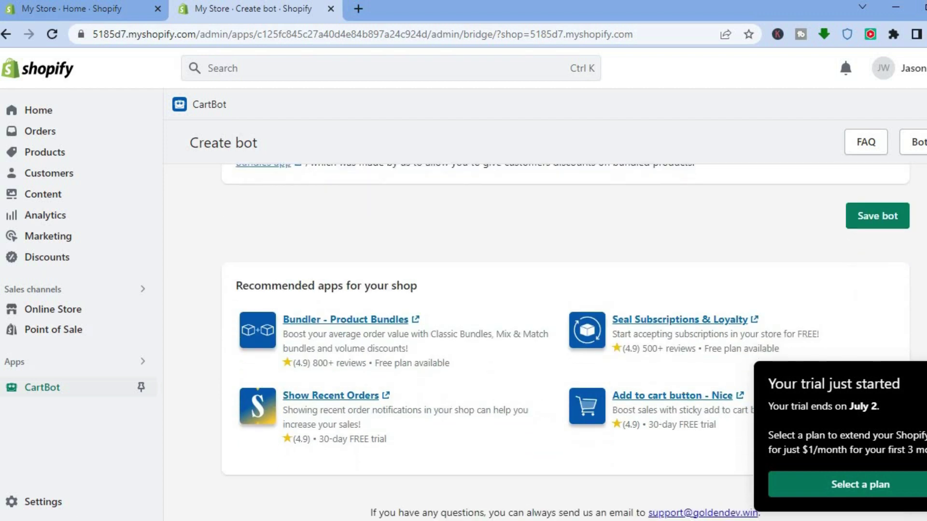
Save the 'Auto add to cart bot' cart bot
scroll(566, 346, up, 1)
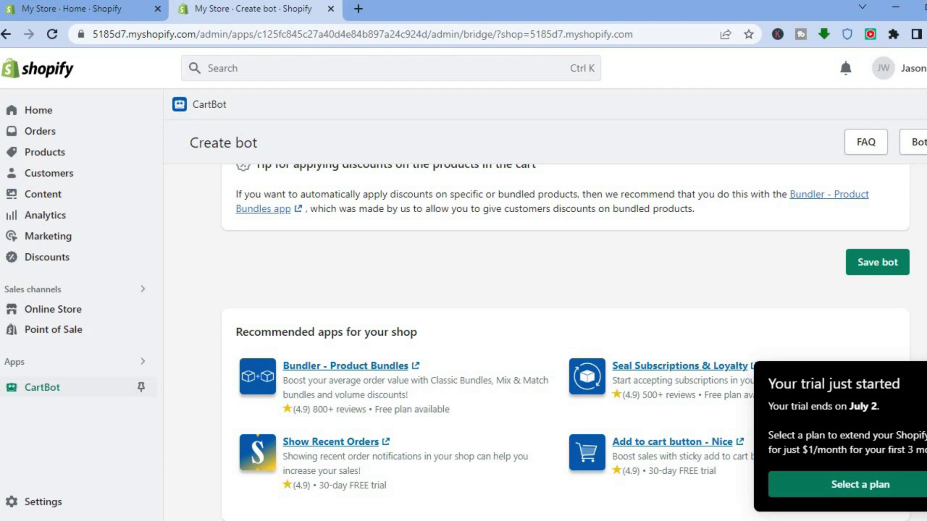
click(855, 265)
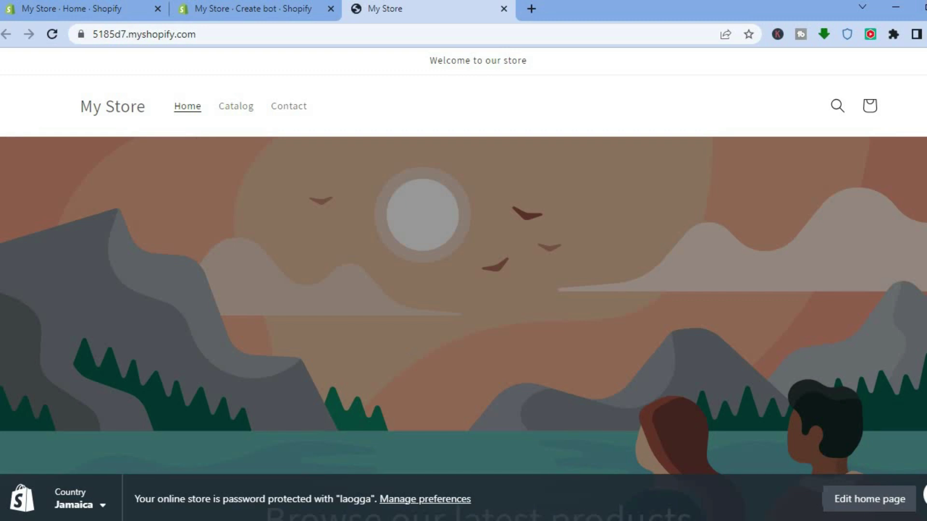
Add TEST to the storefront cart, then lower its quantity from 3 and remove it
scroll(411, 237, down, 7)
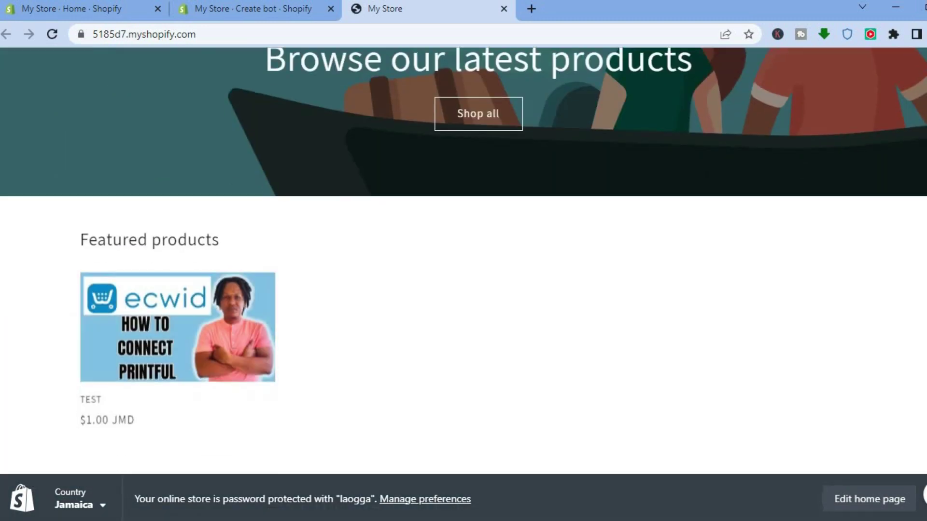
click(220, 311)
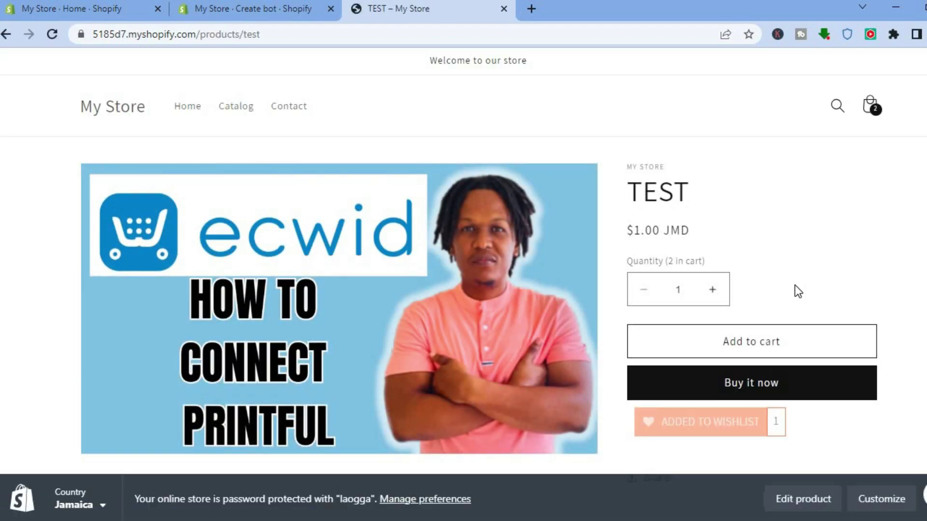
click(748, 332)
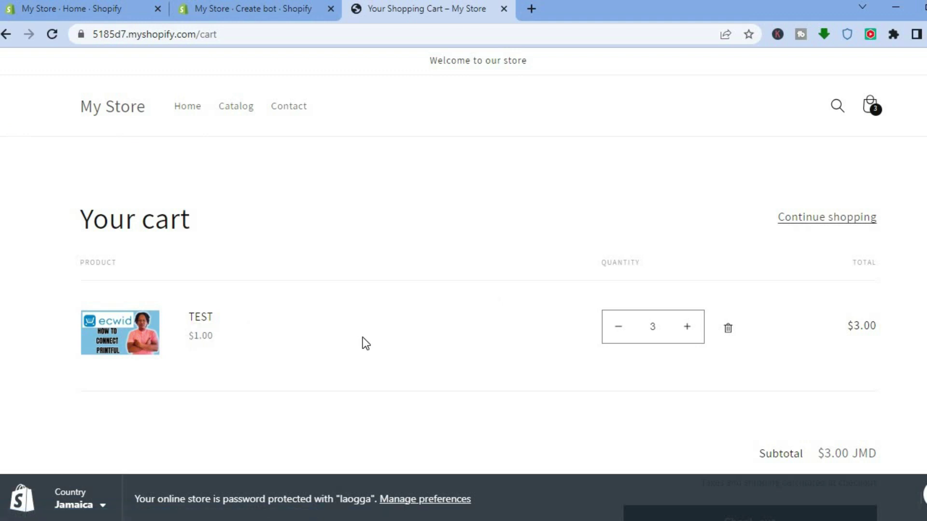
click(616, 337)
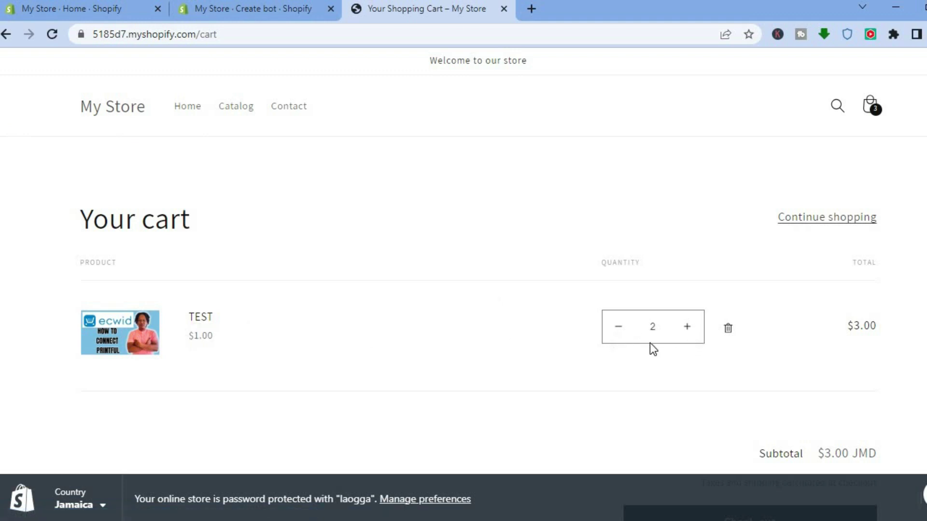
click(730, 332)
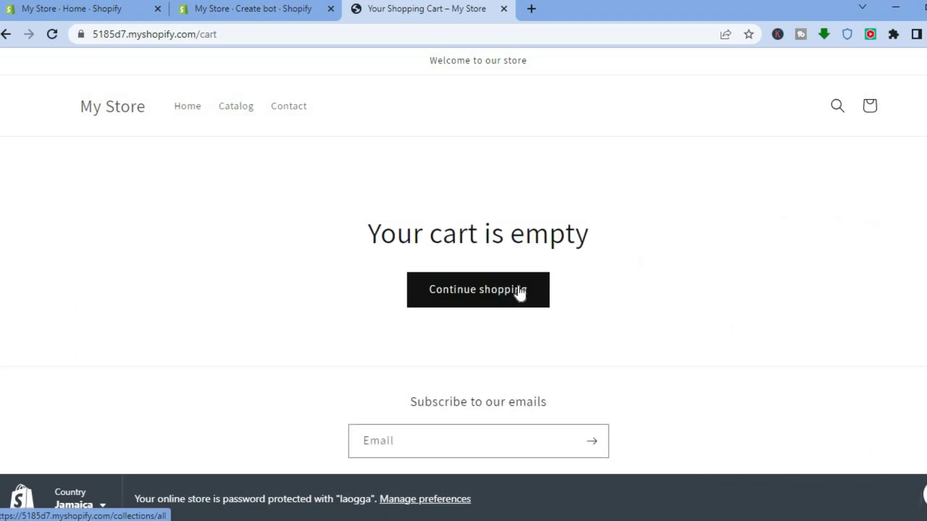
Add one TEST item to the empty storefront cart and close the confirmation popup
click(519, 291)
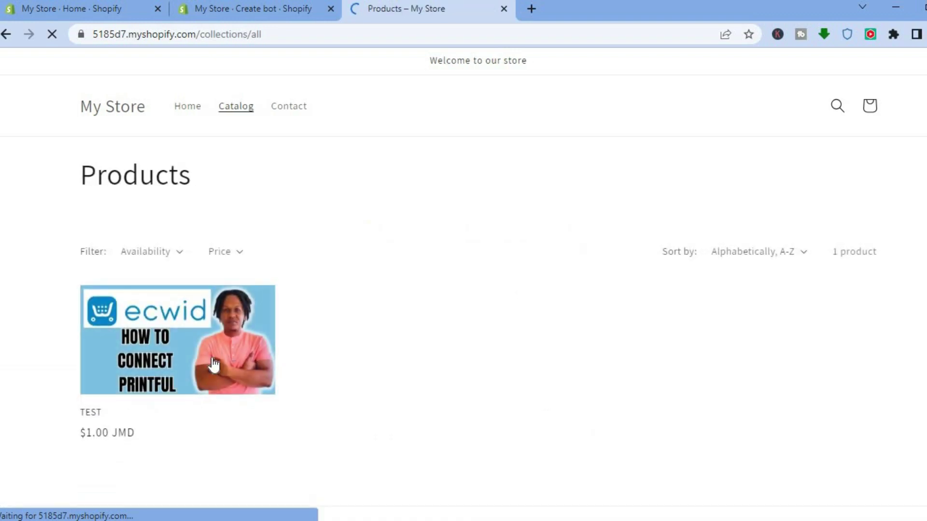
click(214, 366)
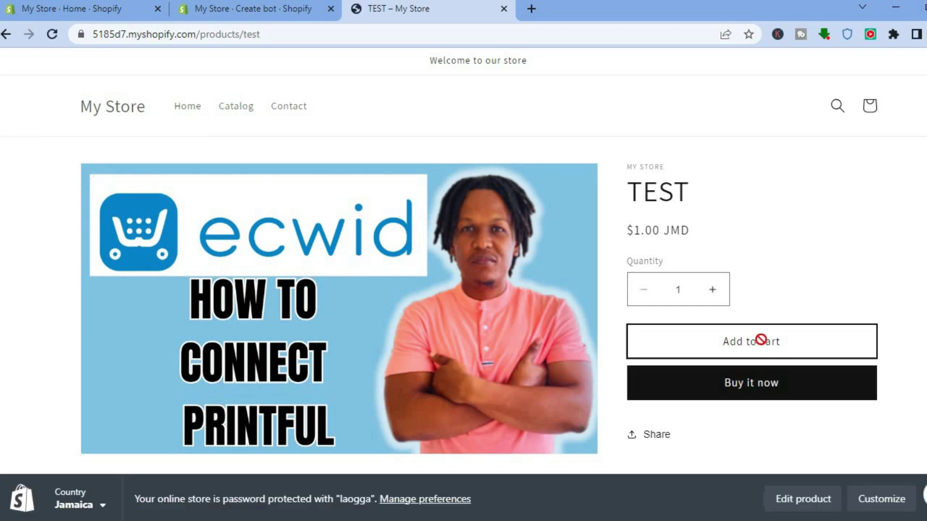
click(761, 340)
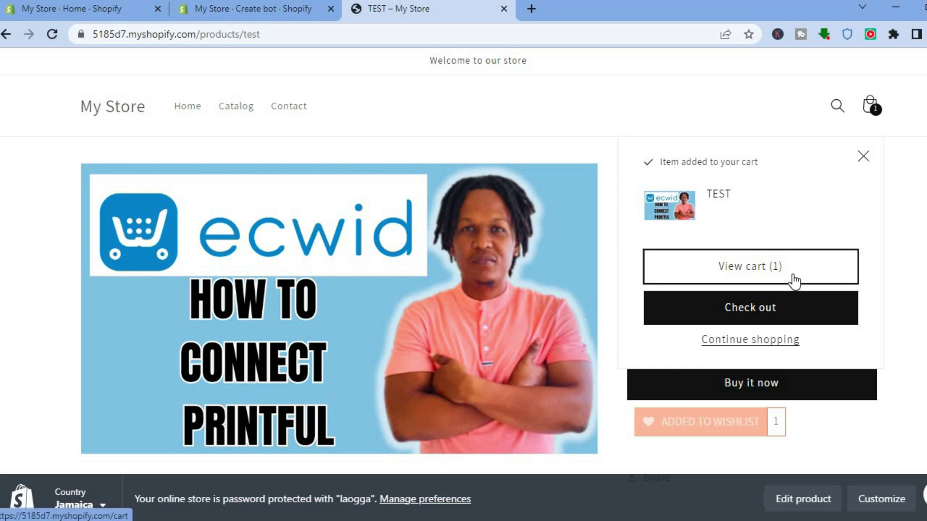
click(864, 156)
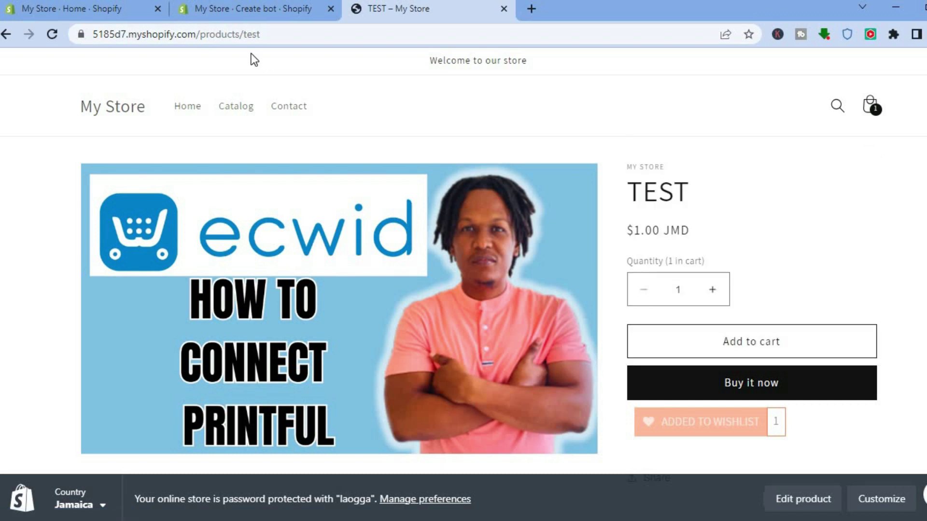
Confirm 'Yes, the bot works' on the Create bot page and dismiss the review prompt
click(232, 5)
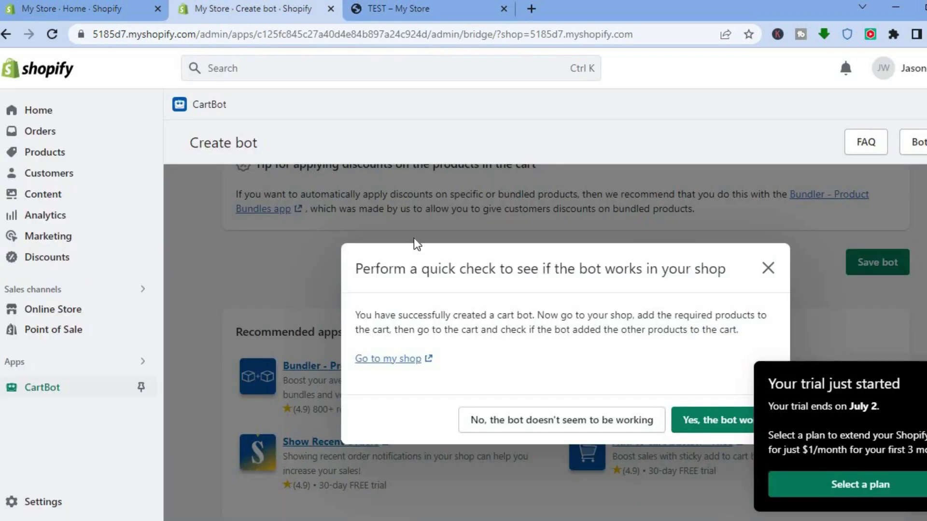
click(691, 420)
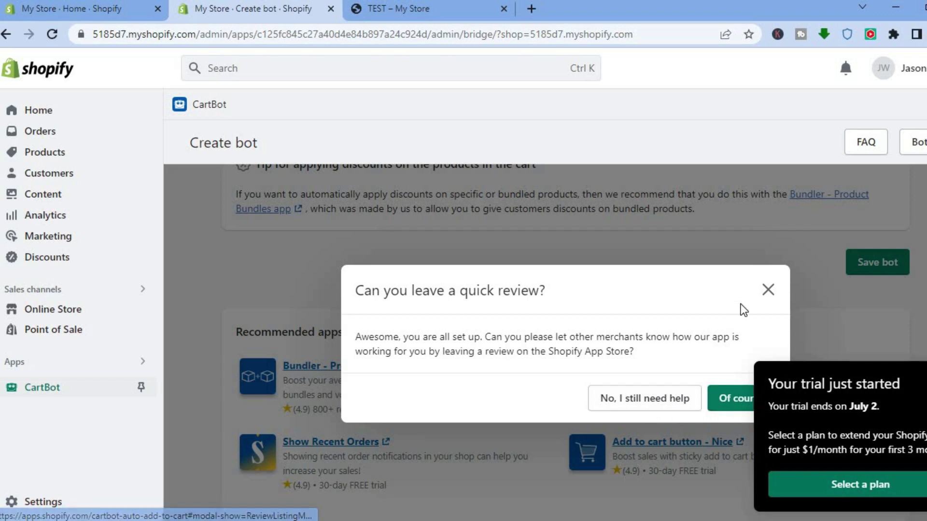
click(760, 298)
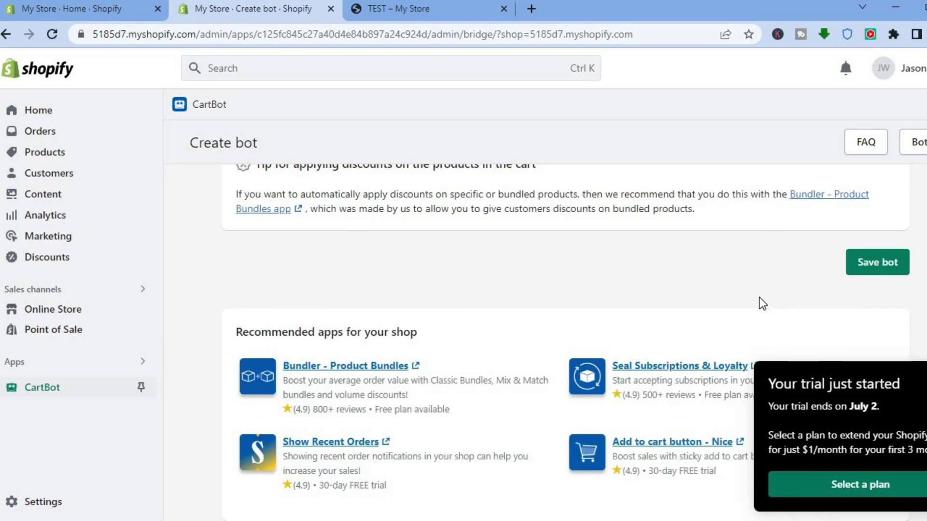